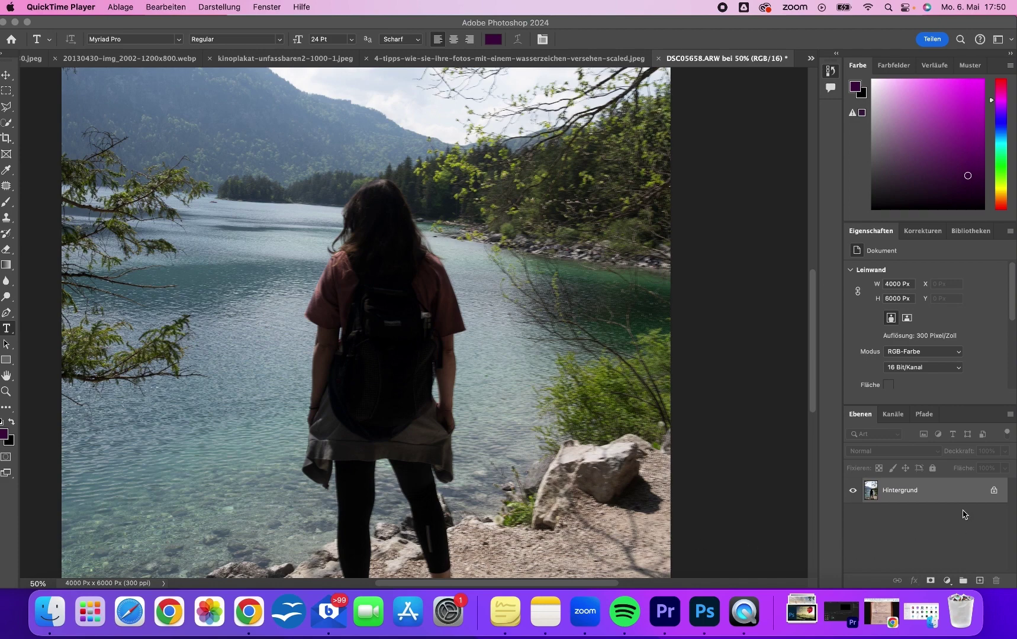
Step: Duplicate the Hintergrund layer in Photoshop to create Hintergrund Kopie above it
left_click(963, 515)
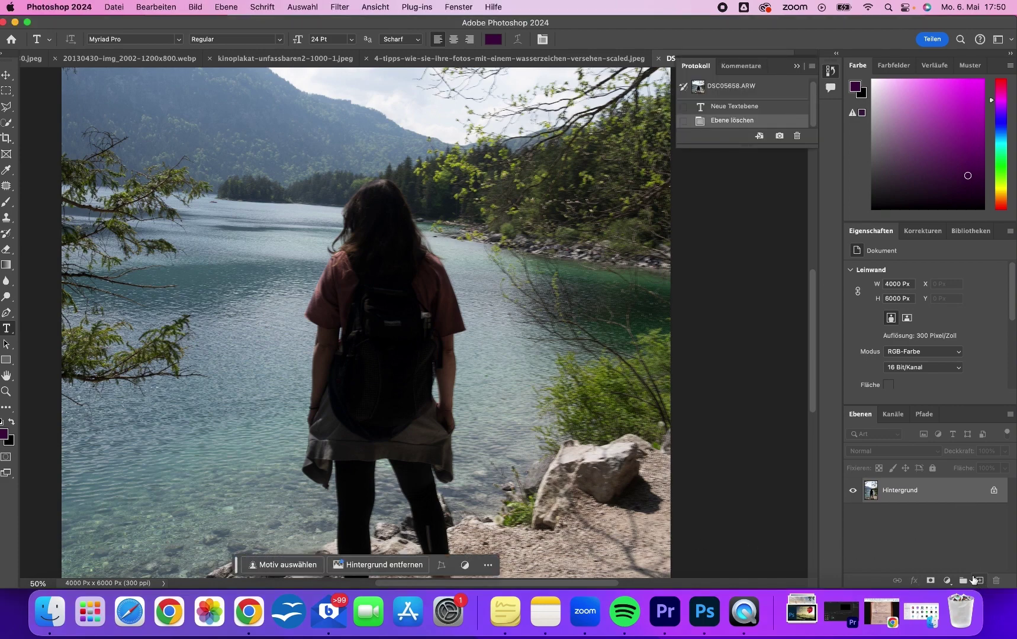
mouse_move(947, 495)
left_mouse_down()
mouse_move(951, 540)
mouse_move(979, 580)
left_mouse_up()
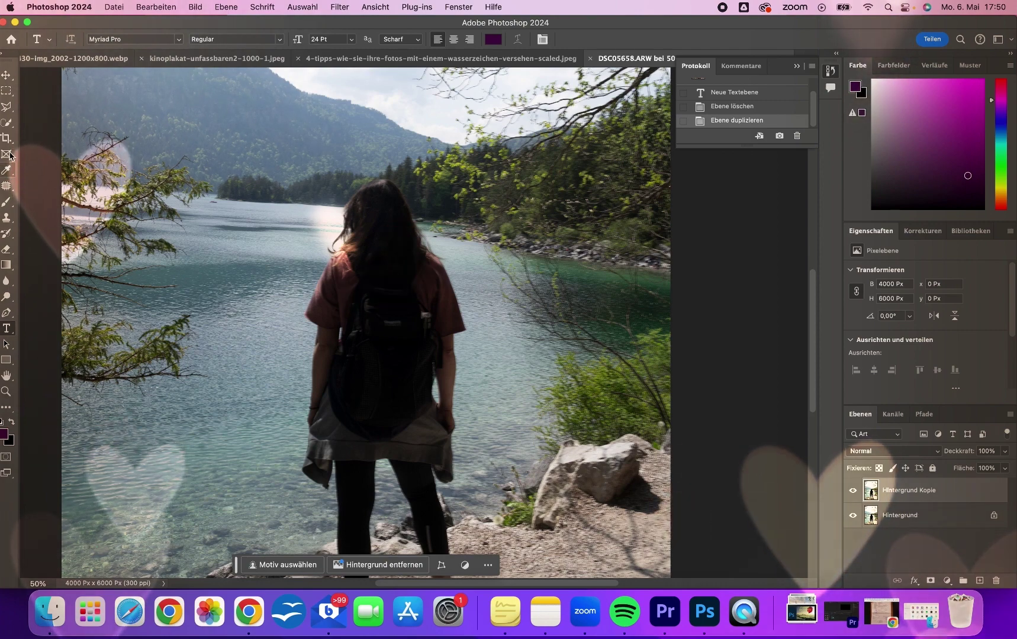
Step: Choose the Magnetic Lasso and zoom to 200% on the woman's head
left_click(6, 108)
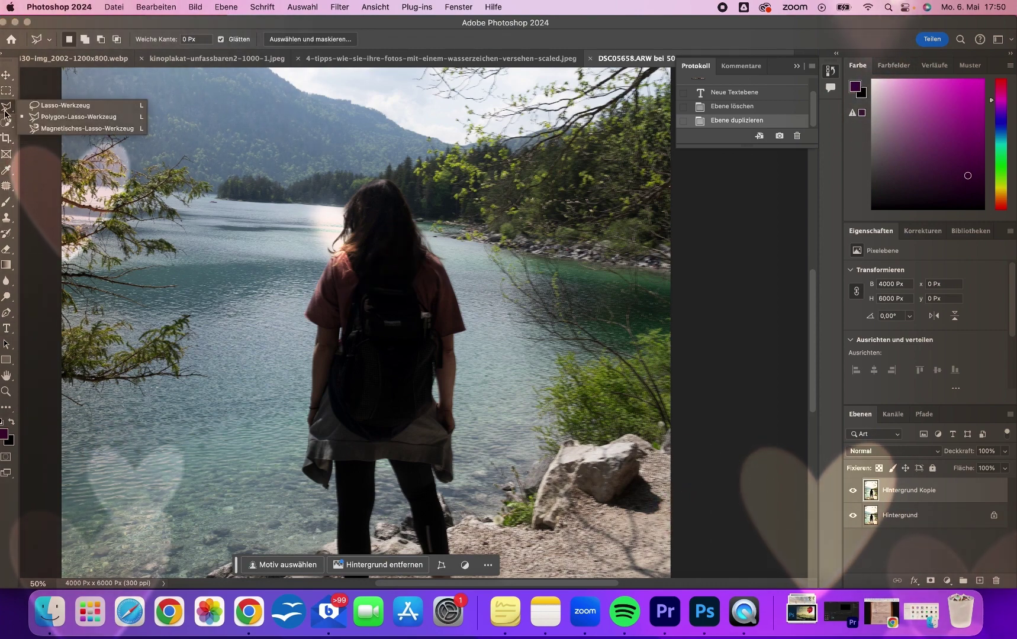
left_click(63, 129)
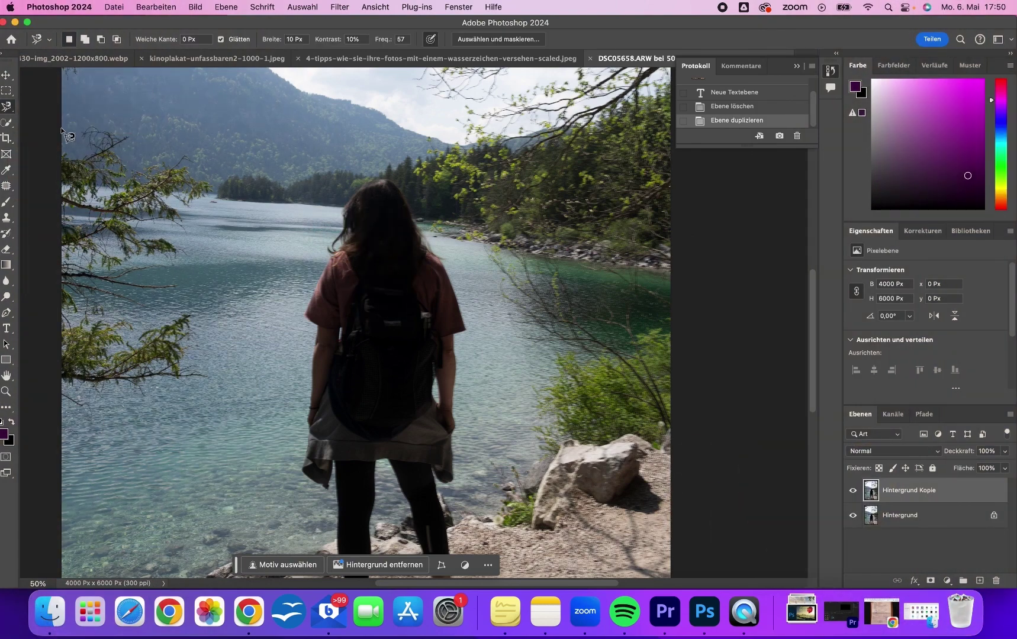
left_click(6, 393)
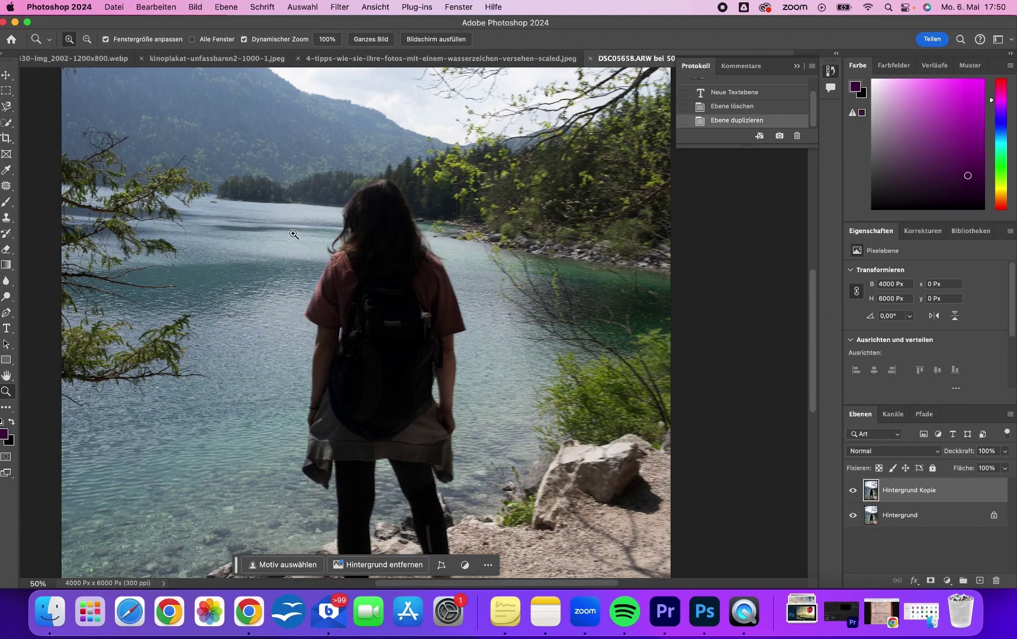
left_click_drag(293, 234, 401, 265)
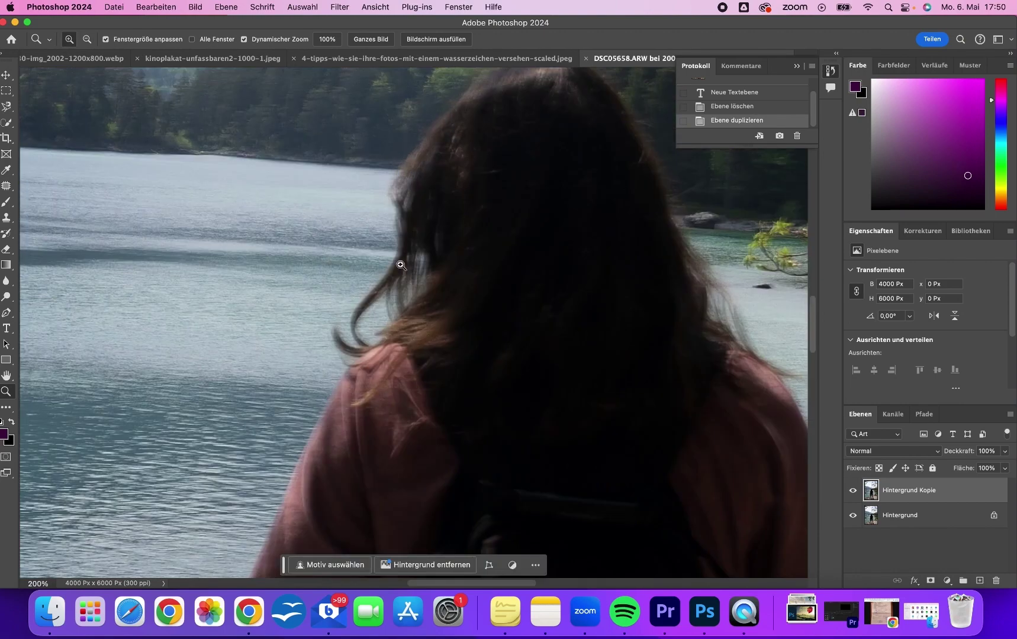
scroll(449, 283, "right", 5)
scroll(449, 283, "up", 2)
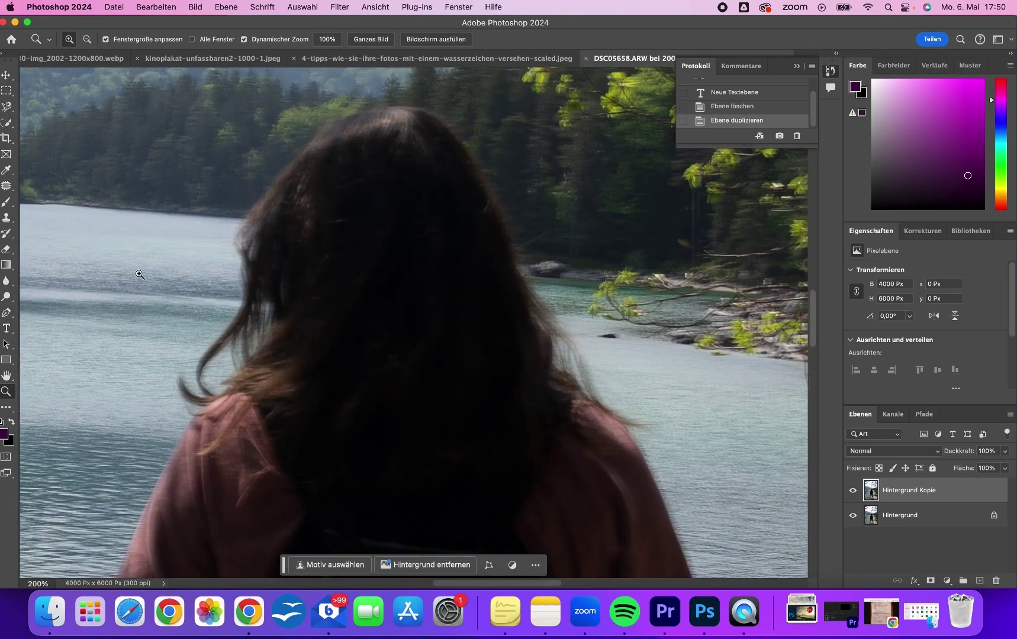
Step: Reselect the Magnetic Lasso from the lasso flyout
left_click(7, 108)
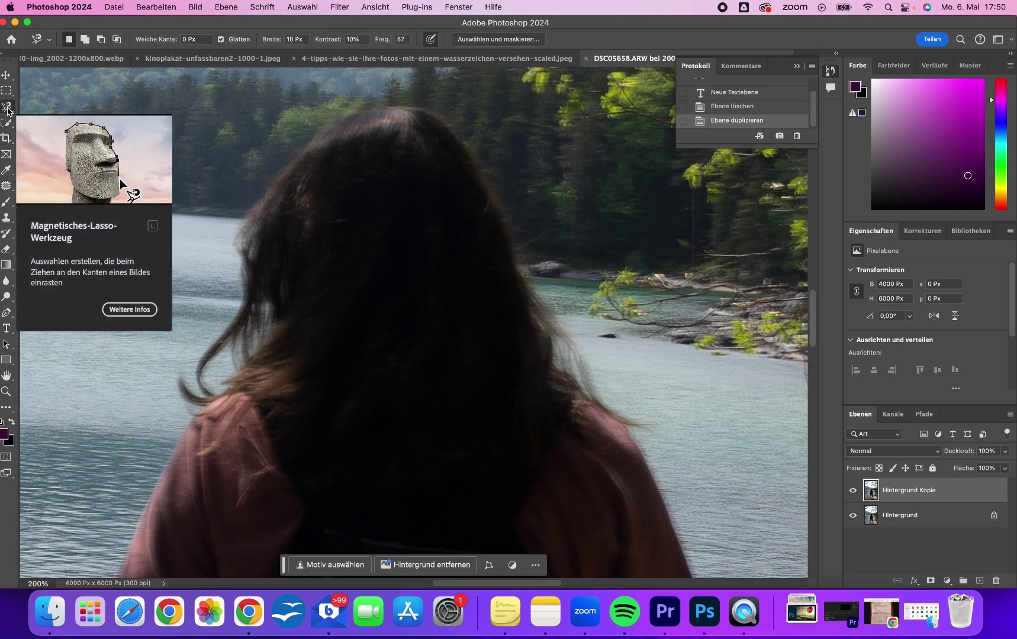
right_click(8, 109)
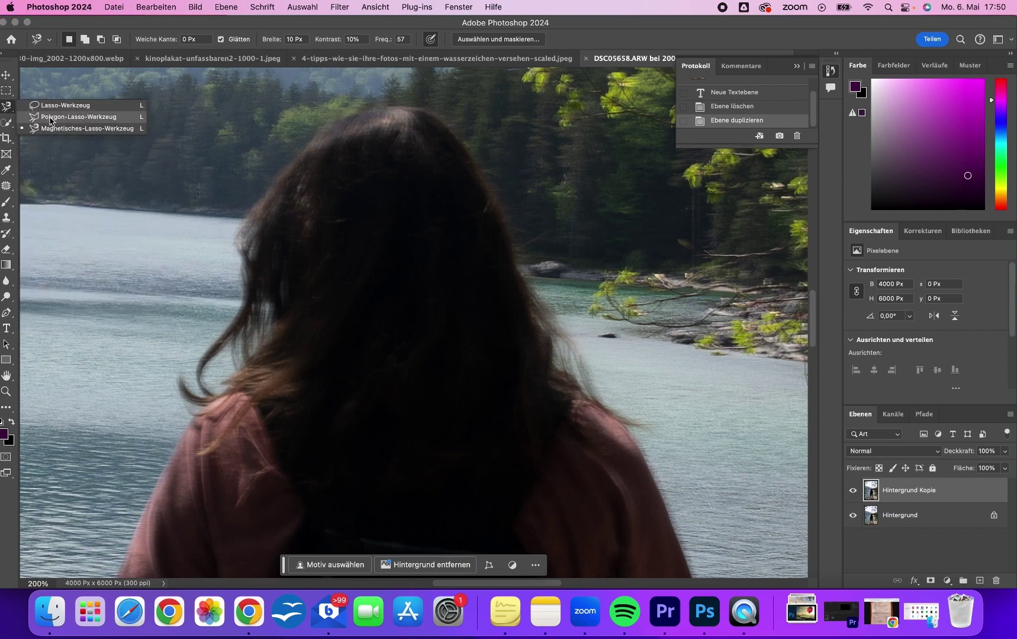
left_click(48, 129)
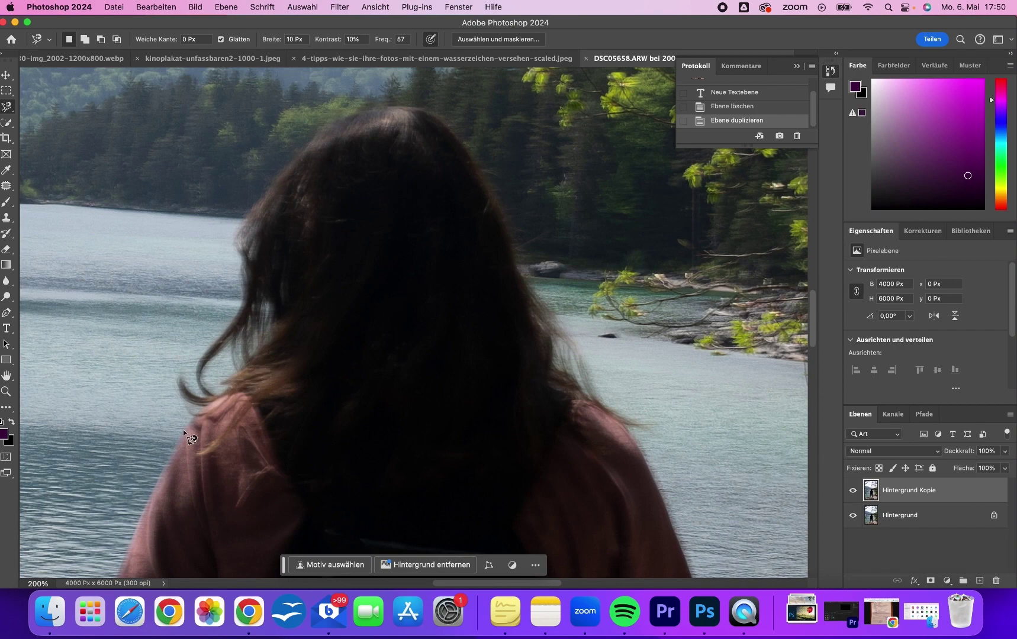
Step: Trace the woman's head and shoulders with the Magnetic Lasso and turn it into a layer mask
left_click(153, 491)
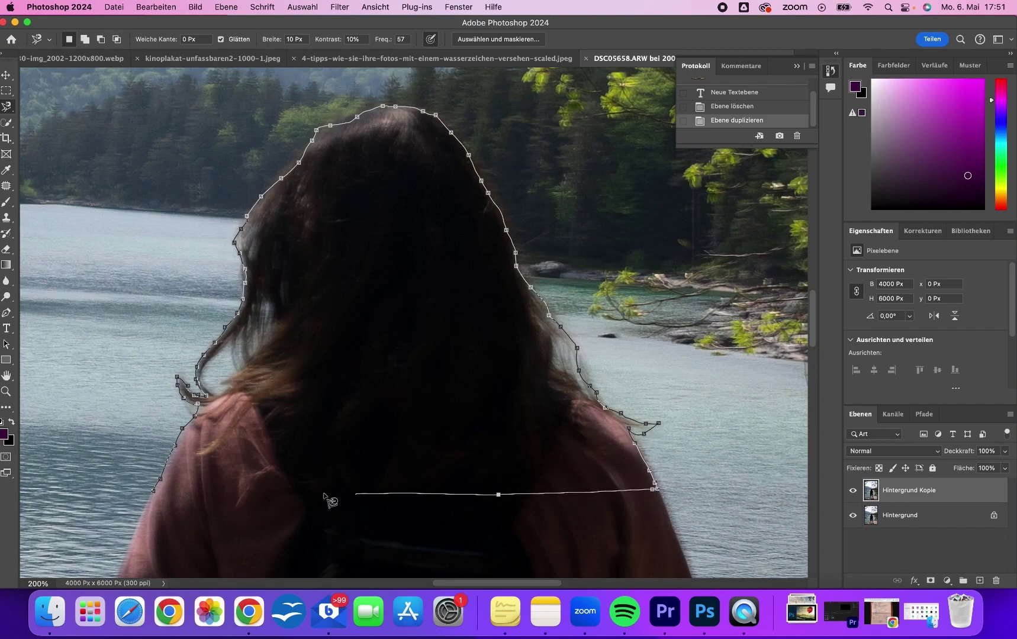
left_click(155, 493)
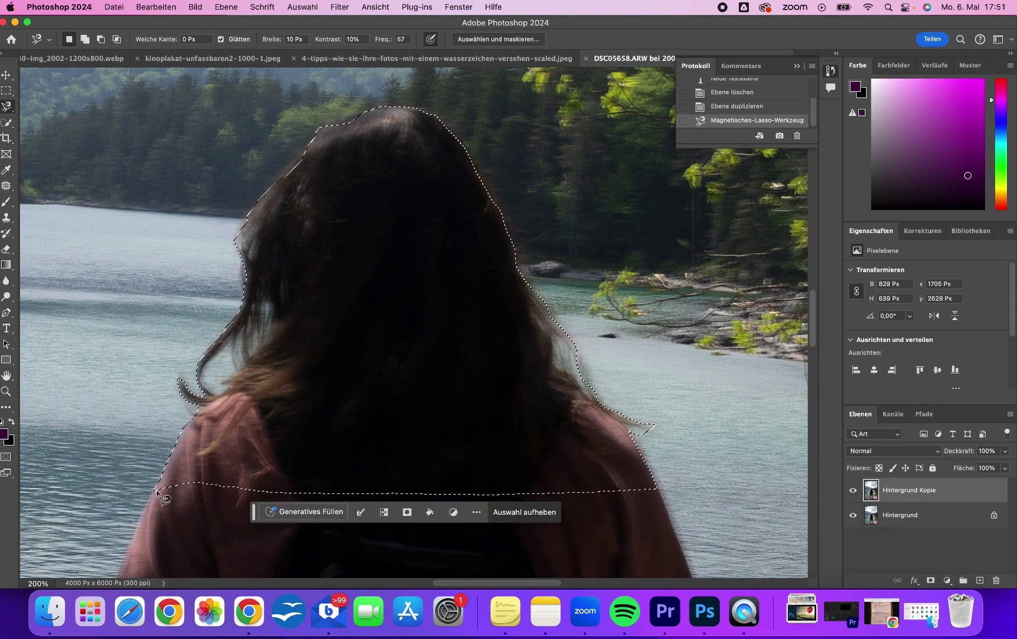
left_click(931, 581)
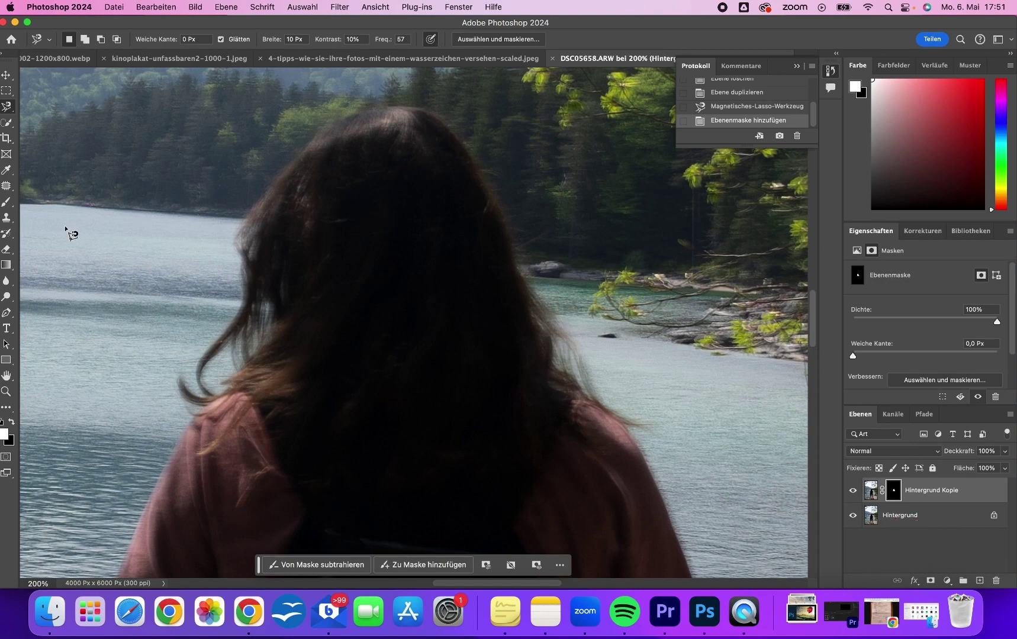
left_click(7, 328)
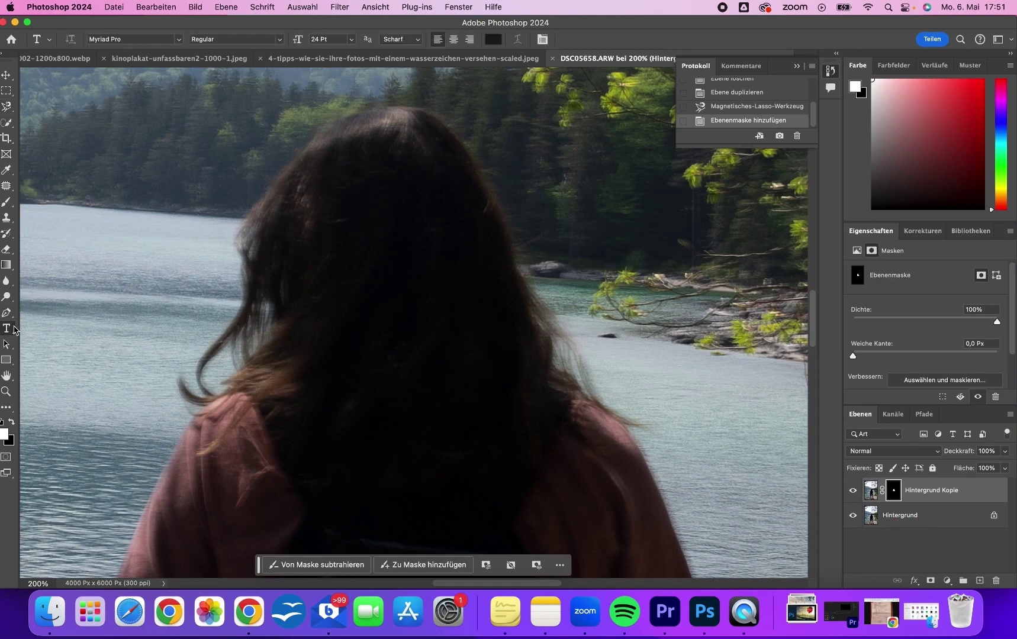
Step: Type 'Zugspitze' over the lake, set it to 150 pt, and commit the text
left_click(189, 267)
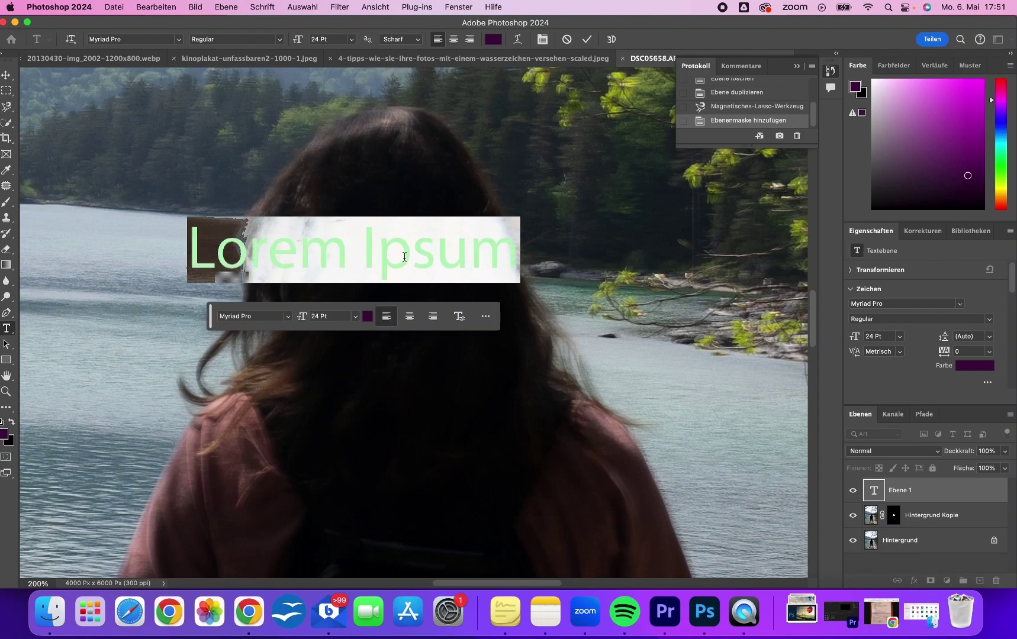
type("Zugs")
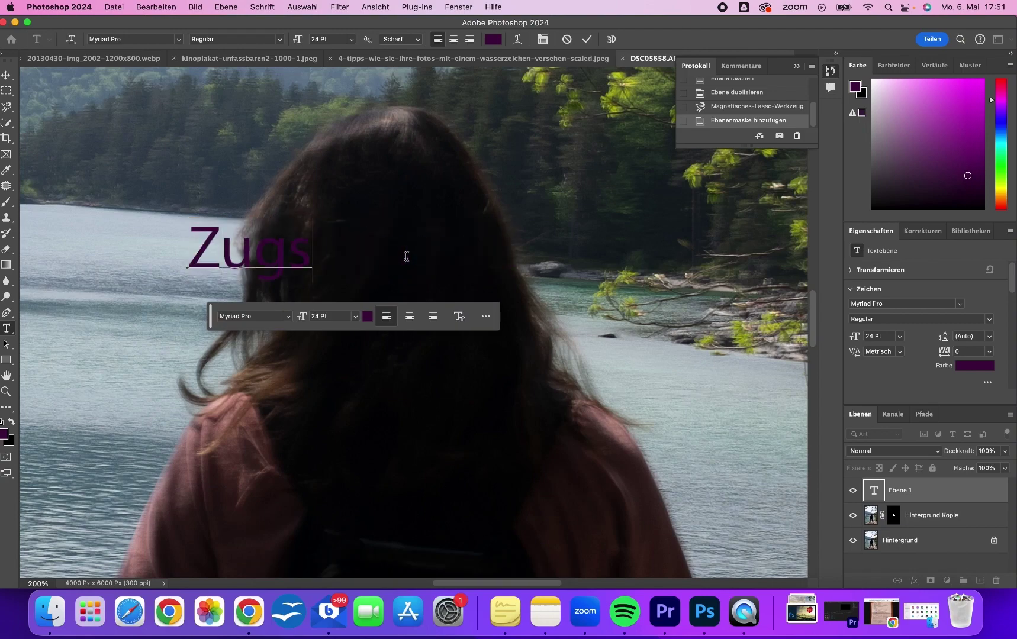
type("pitze")
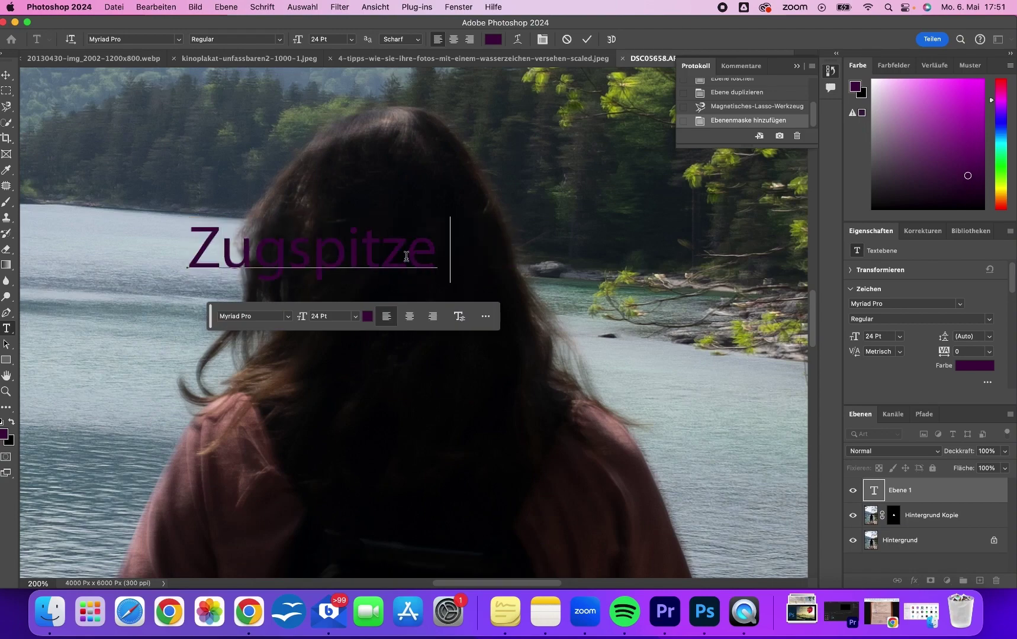
left_click_drag(441, 256, 191, 251)
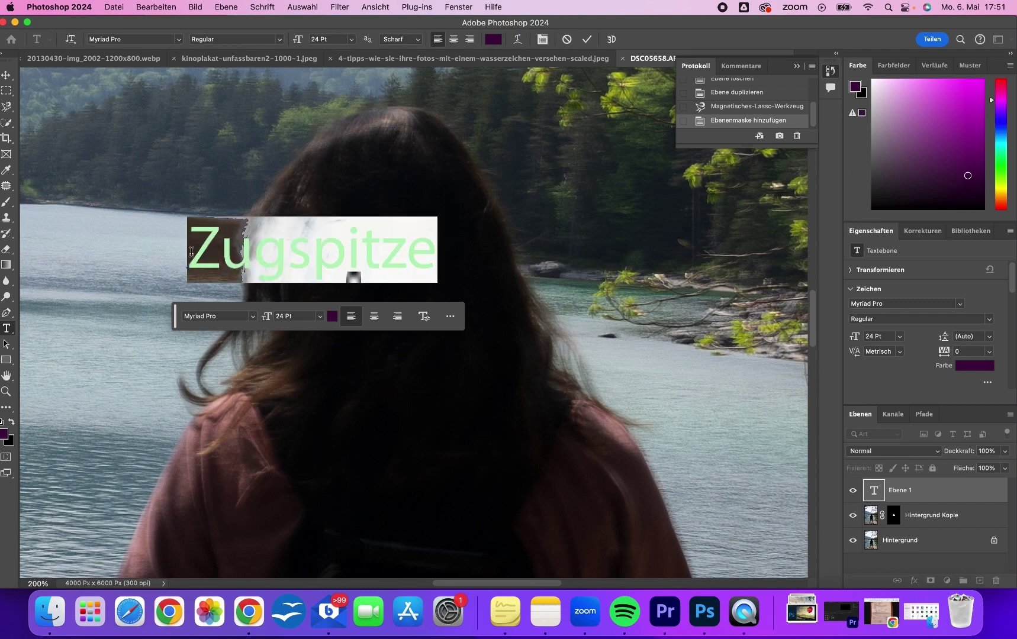
left_click(319, 318)
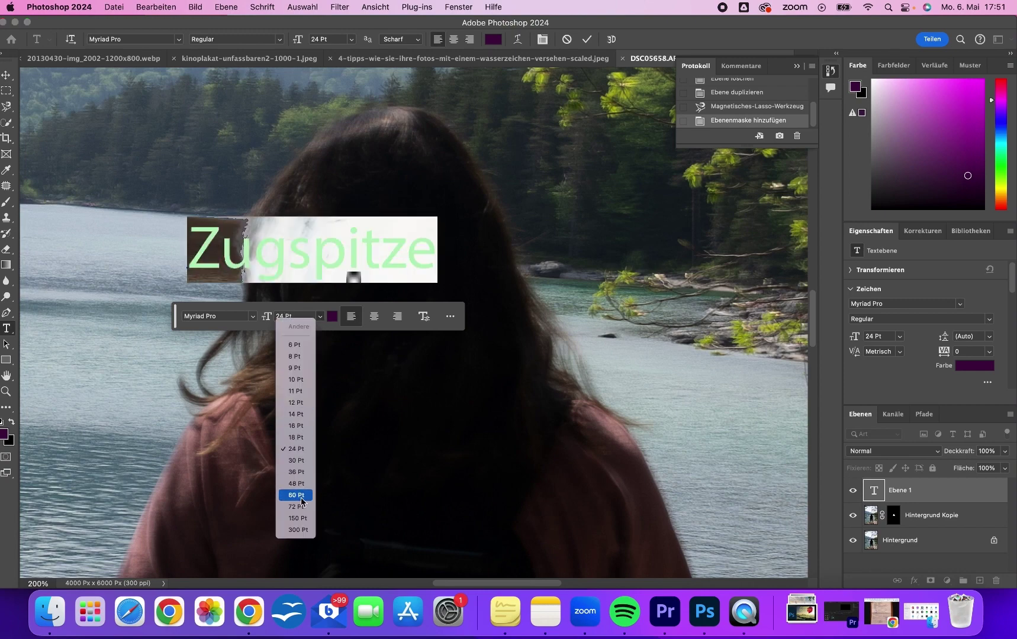
left_click(295, 522)
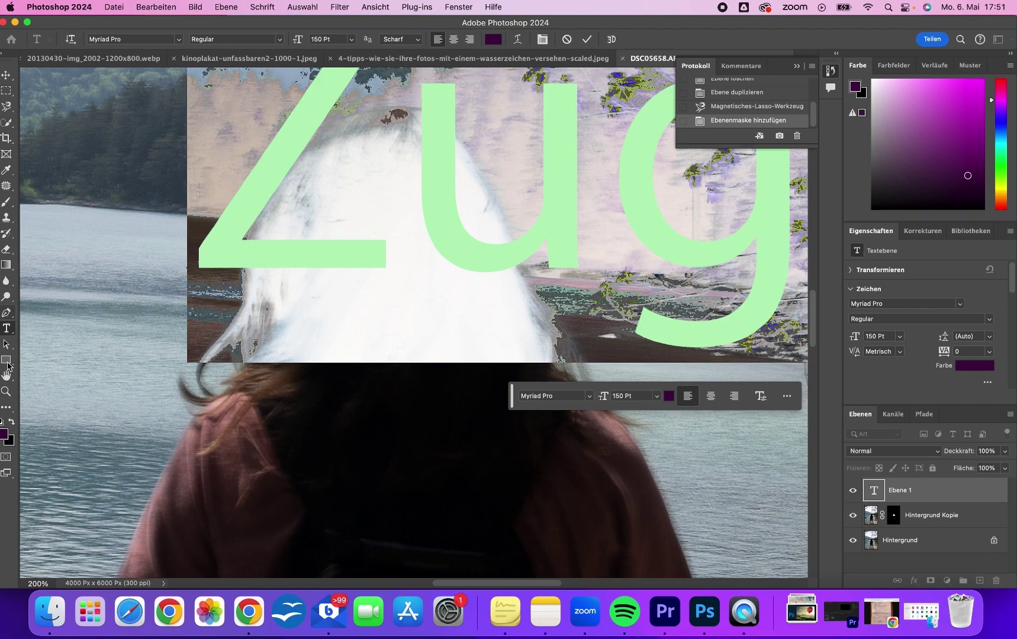
left_click(8, 391)
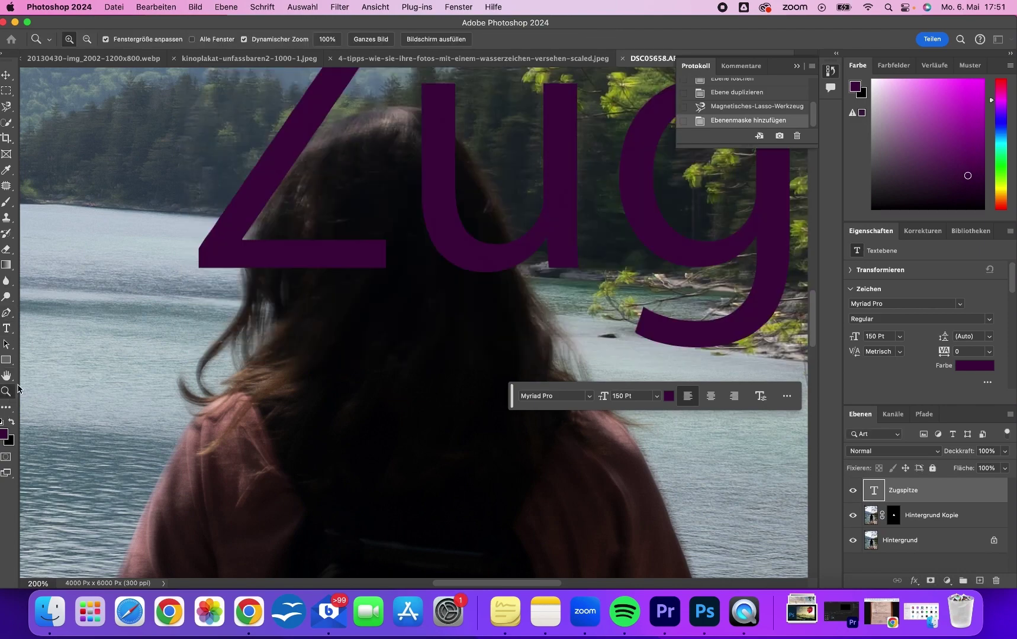
left_click(87, 39)
Step: Zoom out and free-transform the Zugspitze text, moving it left and down
left_click(172, 189)
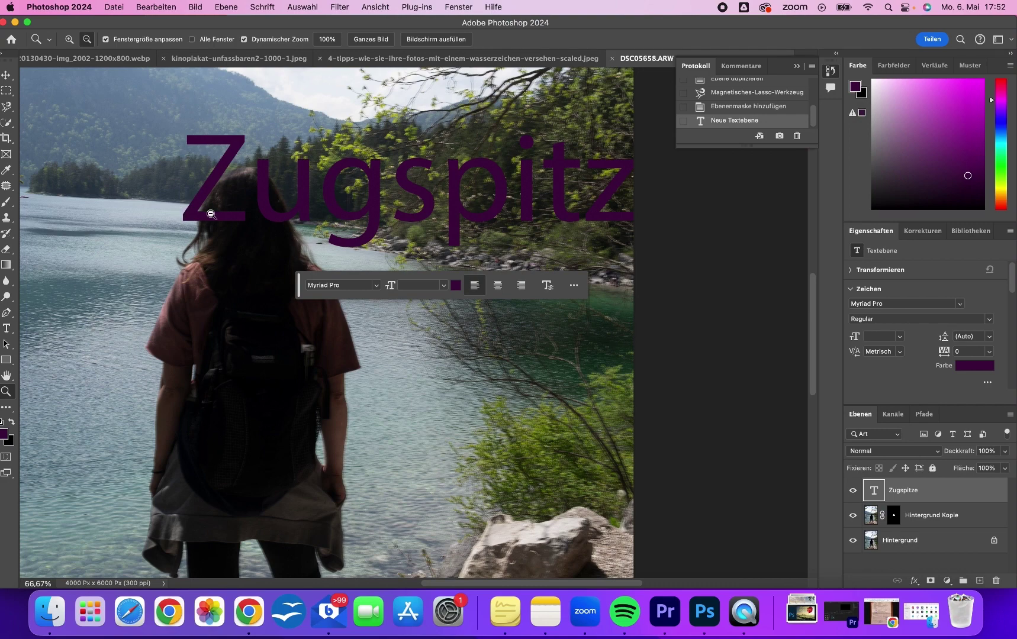
key("super+t")
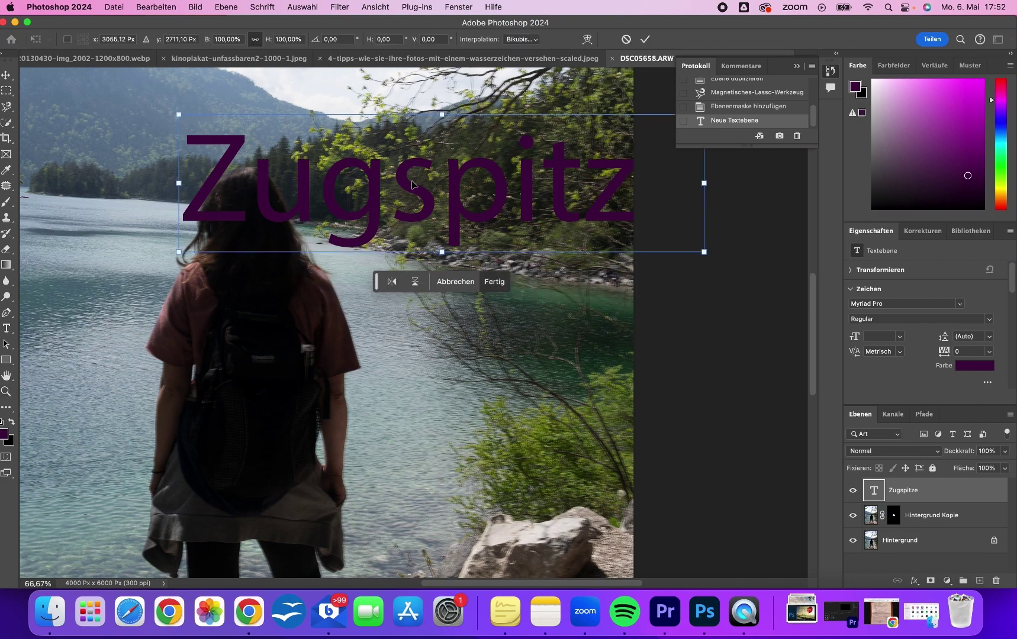
left_click_drag(372, 193, 240, 257)
key("Return")
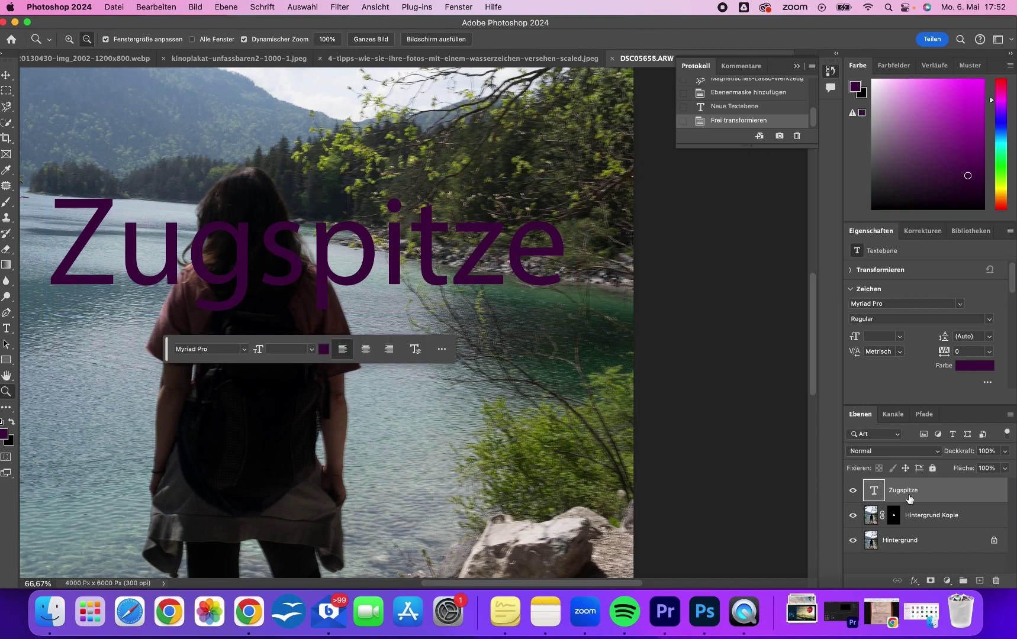
Step: Start Free Transform from the Edit menu and nudge the Zugspitze text slightly
left_click(170, 9)
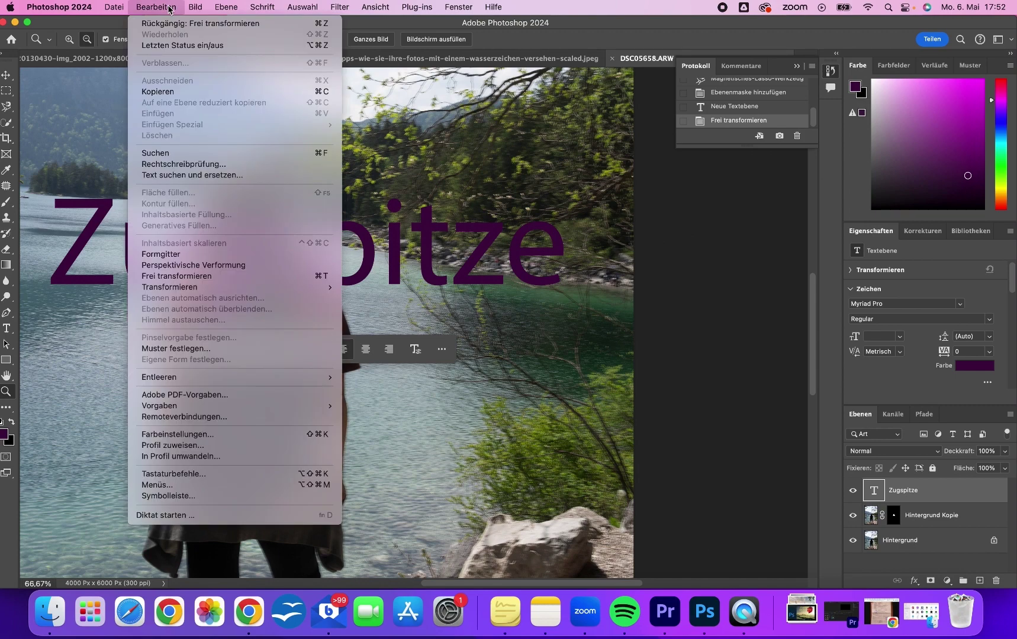
left_click(216, 279)
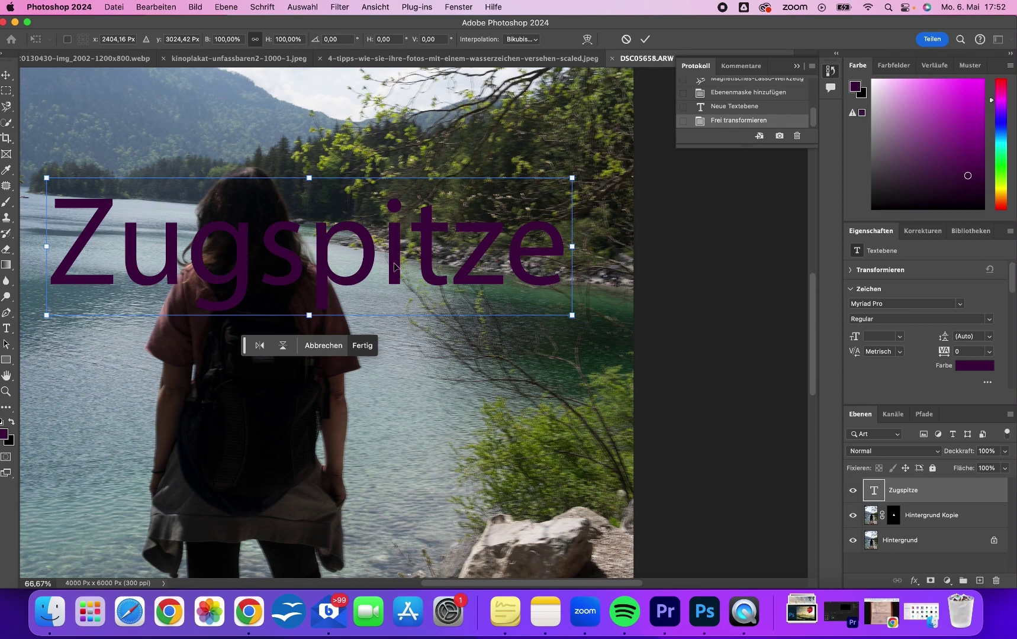
left_click(157, 7)
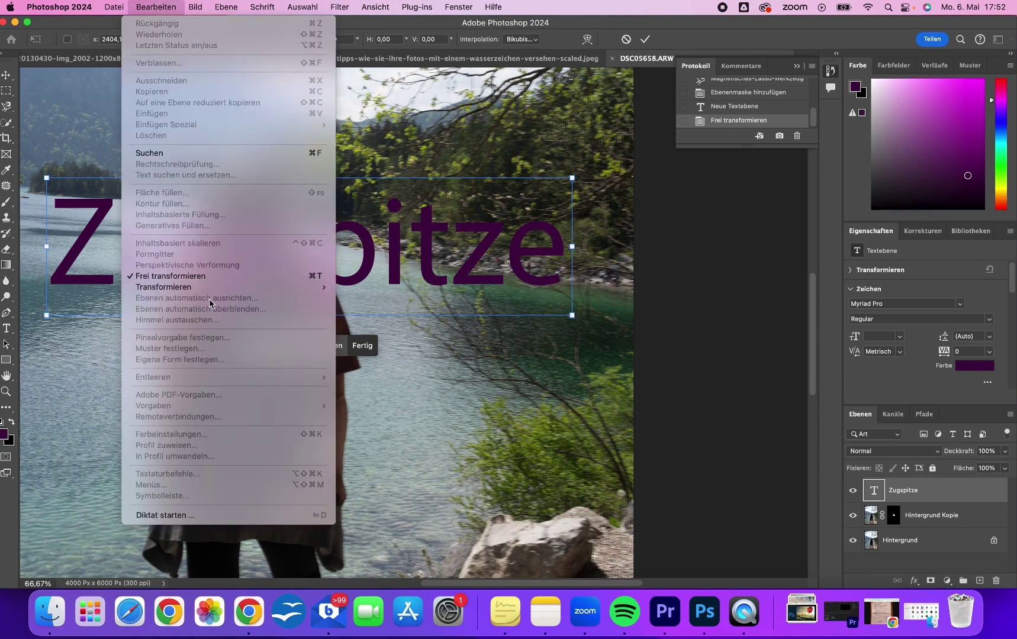
left_click(314, 278)
mouse_move(397, 250)
left_mouse_down()
mouse_move(494, 247)
mouse_move(382, 247)
left_mouse_up()
scroll(521, 249, "left", 5)
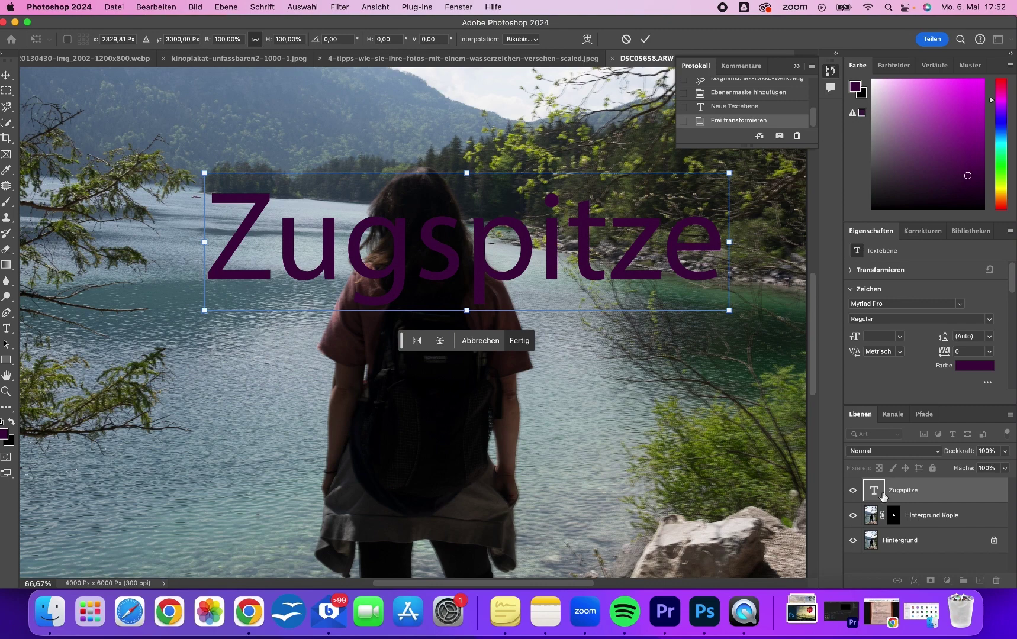
Step: Place the Zugspitze layer below Hintergrund Kopie and position the text behind her head
left_click_drag(930, 493, 927, 527)
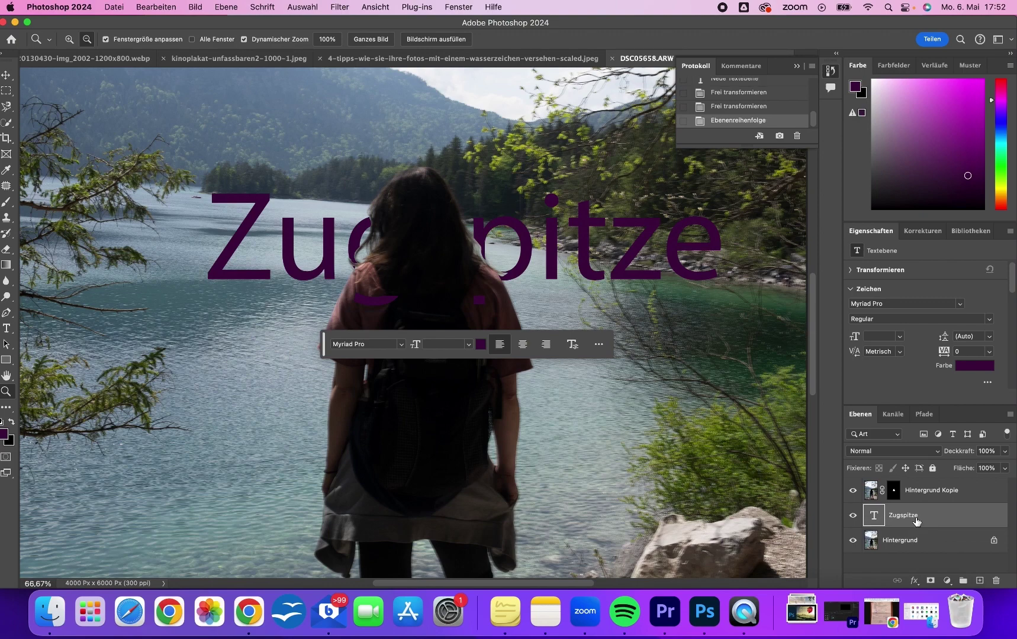
key("super+t")
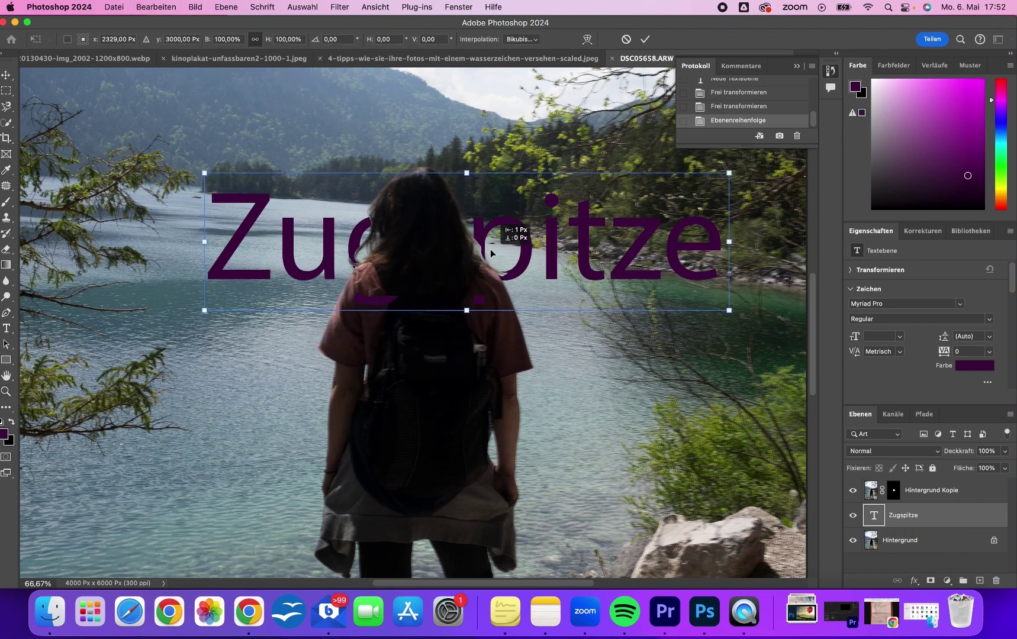
mouse_move(490, 249)
left_mouse_down()
mouse_move(481, 236)
mouse_move(398, 290)
left_mouse_up()
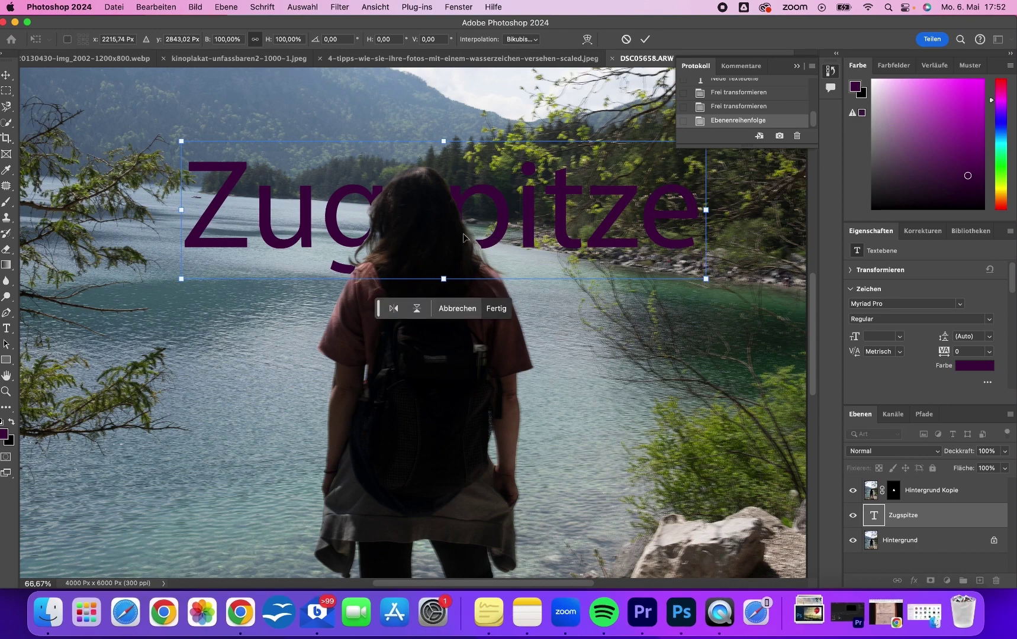
left_click_drag(317, 195, 307, 290)
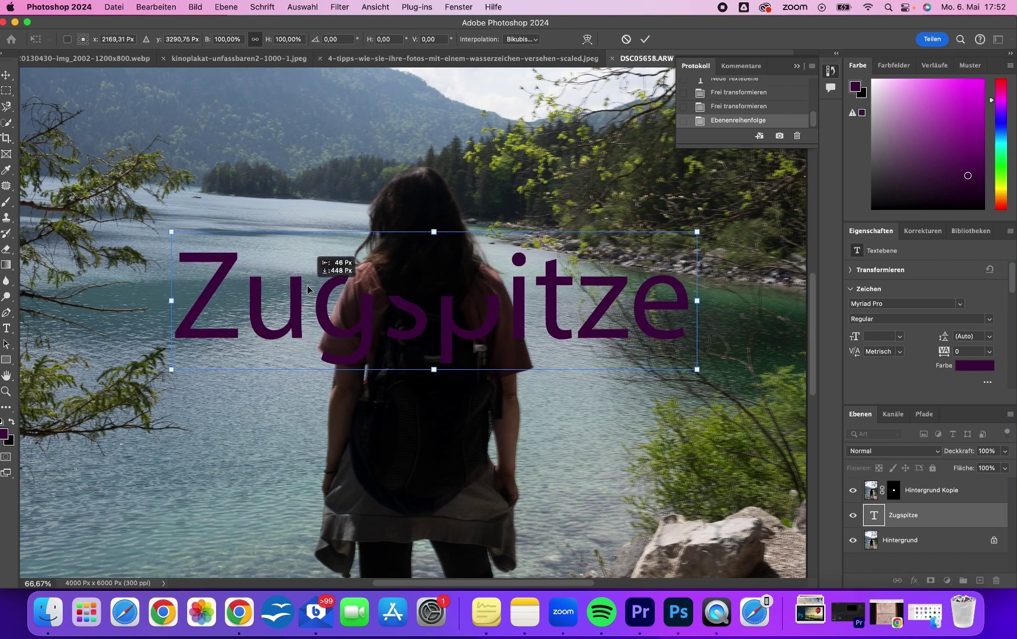
left_click_drag(307, 290, 316, 199)
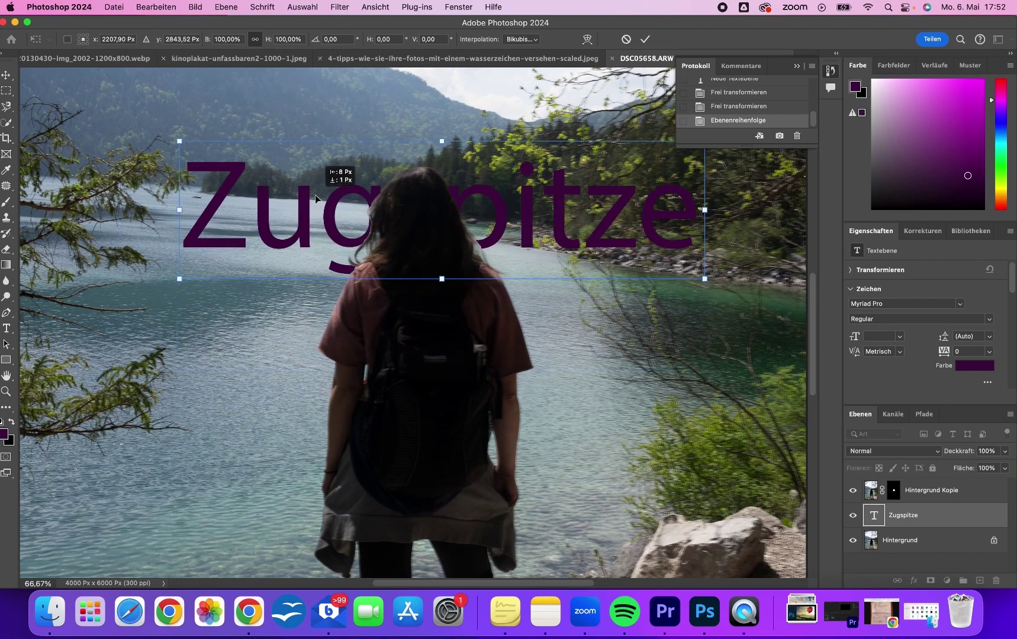
left_click_drag(316, 195, 316, 195)
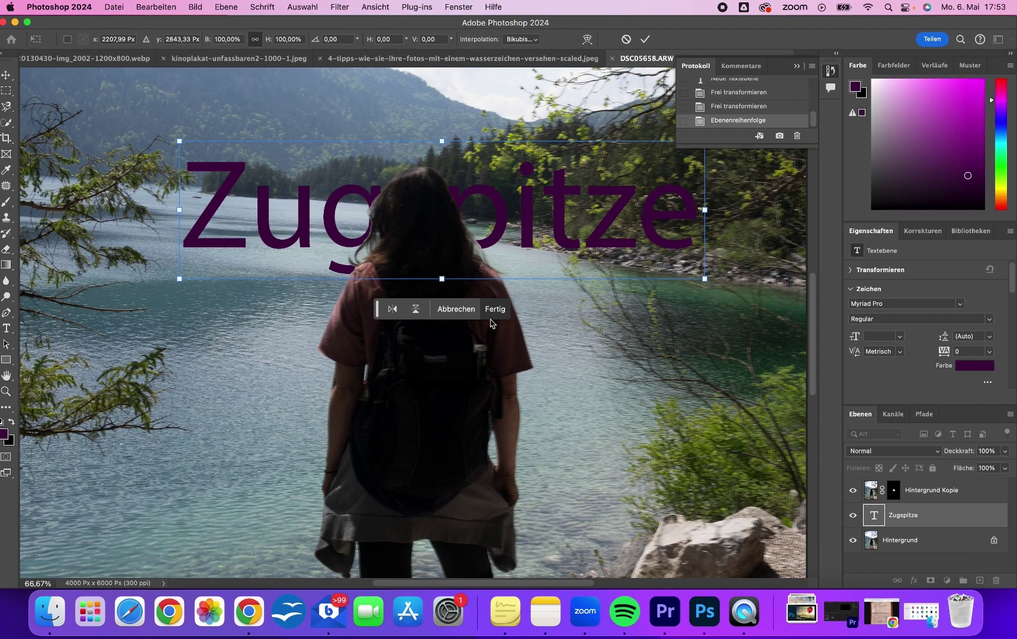
key("Return")
key("z")
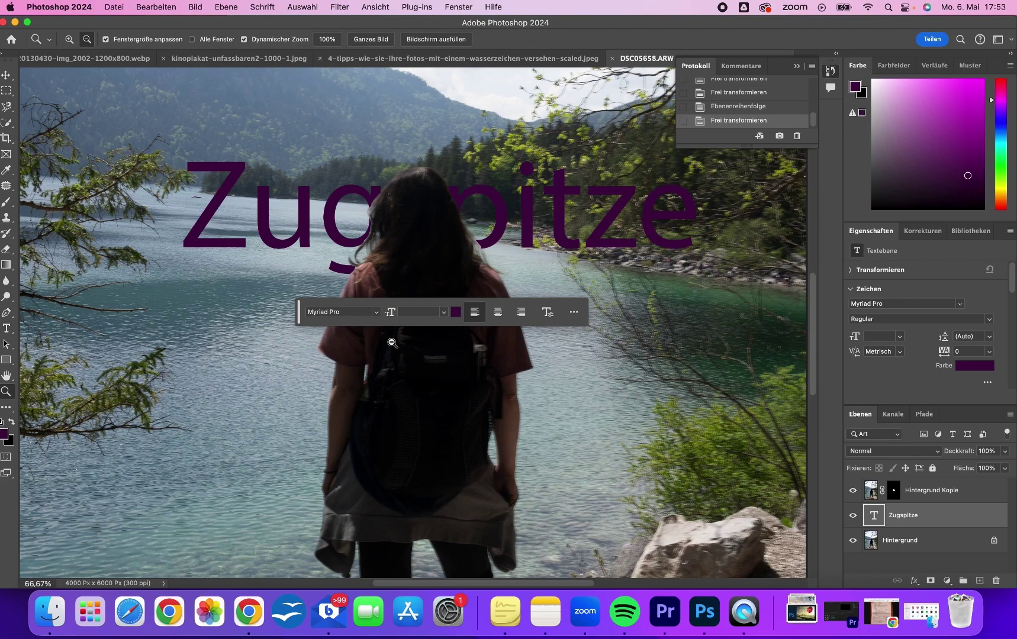
Step: Zoom out twice to 33.33% to view the whole composition
left_click(129, 165)
left_click(129, 165)
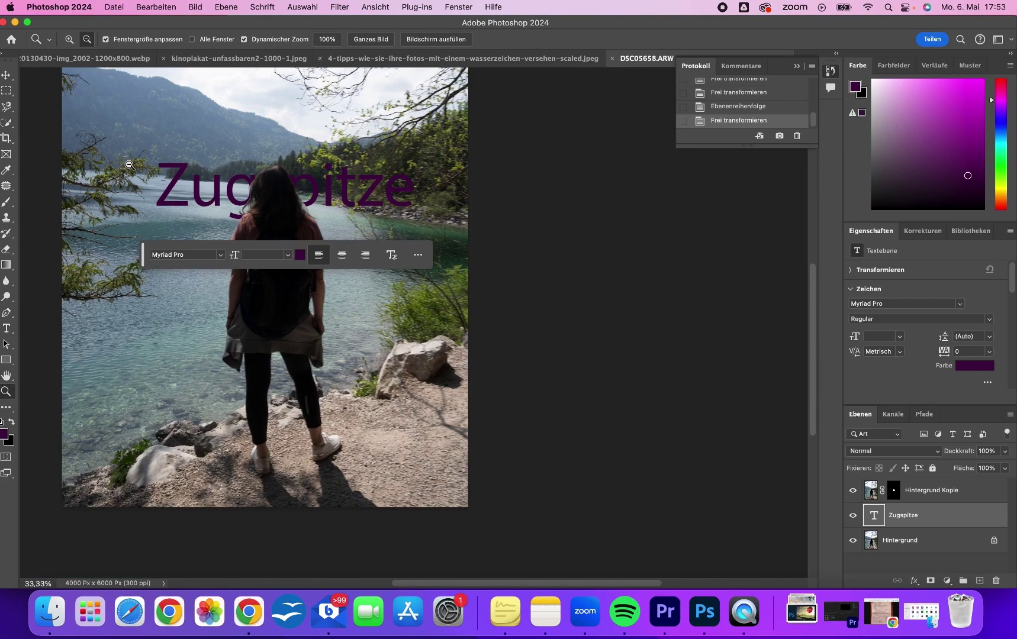